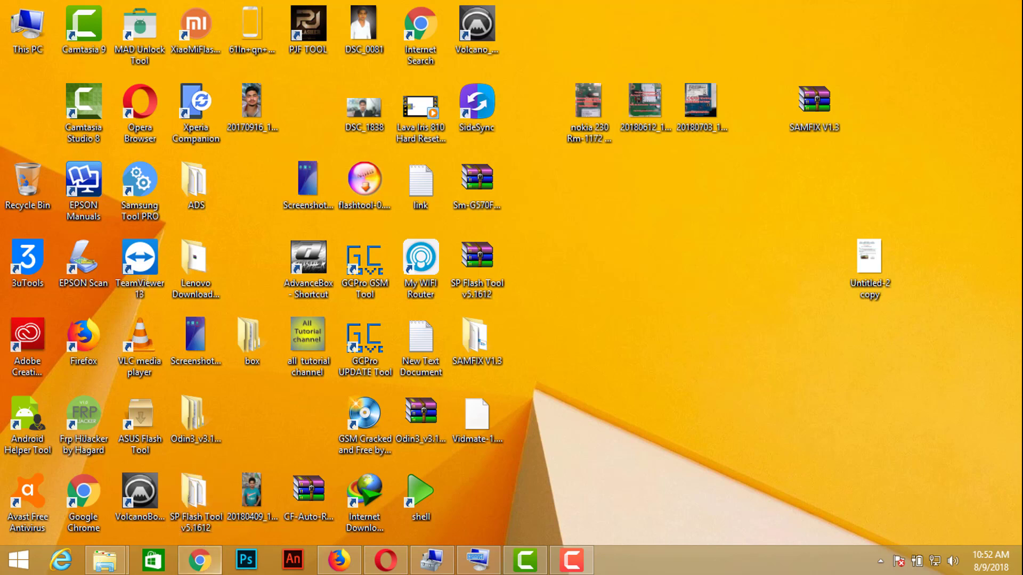
Switch to Google Chrome and search Google for "lenovo a328 flash file"
{"action": "left_click", "coordinate": [218, 571]}
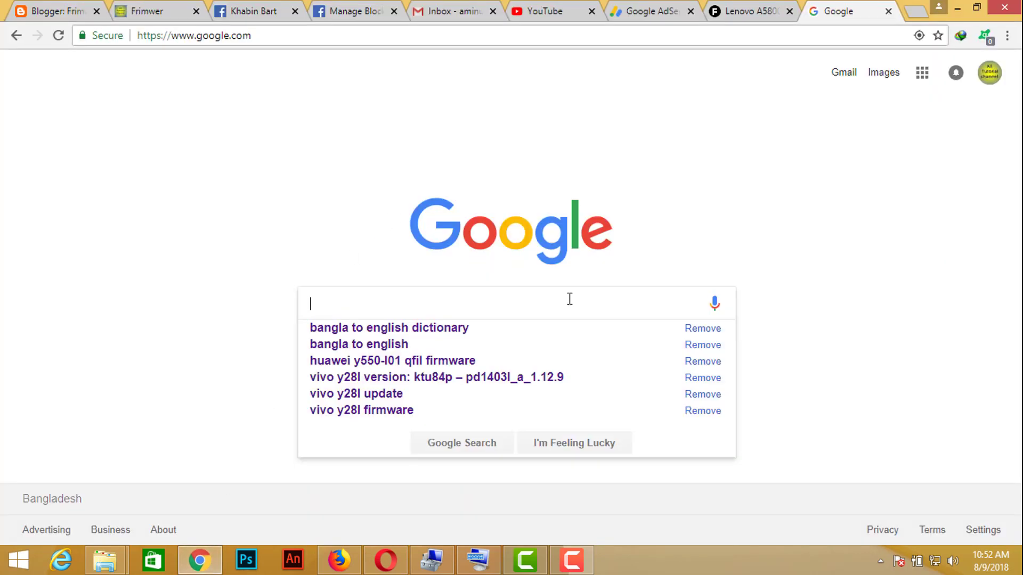
{"action": "type", "text": "le"}
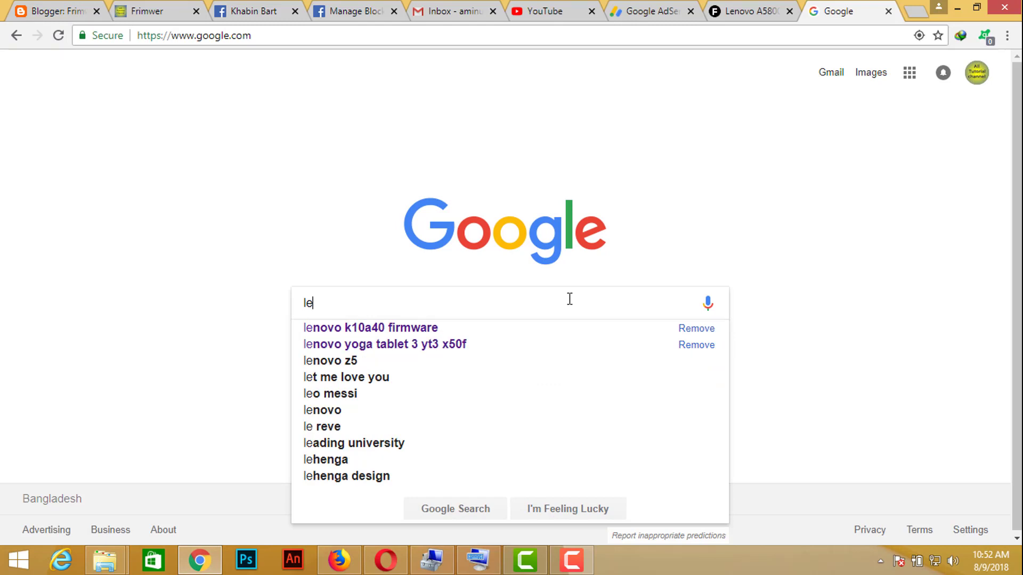
{"action": "type", "text": "novo"}
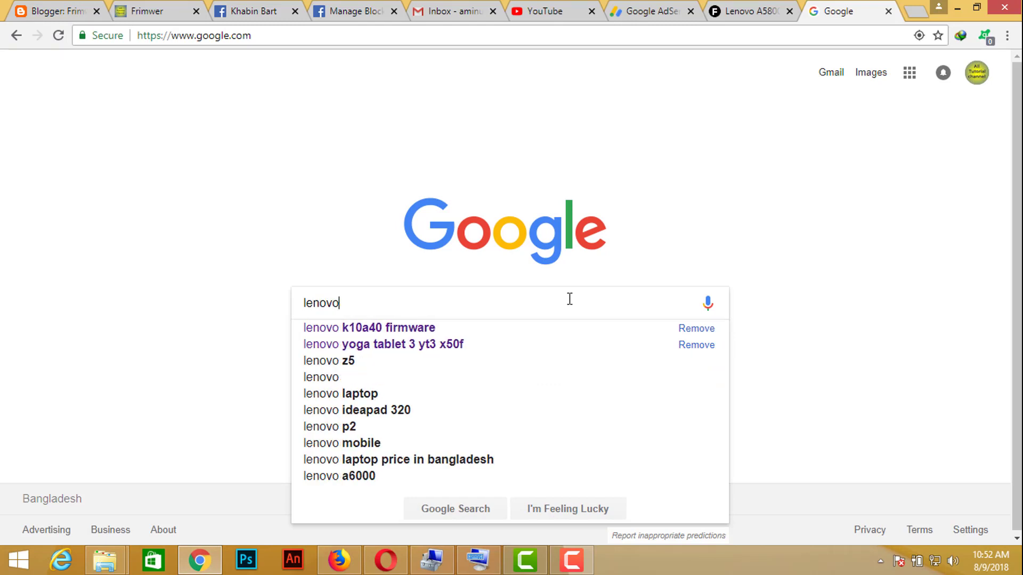
{"action": "type", "text": " a"}
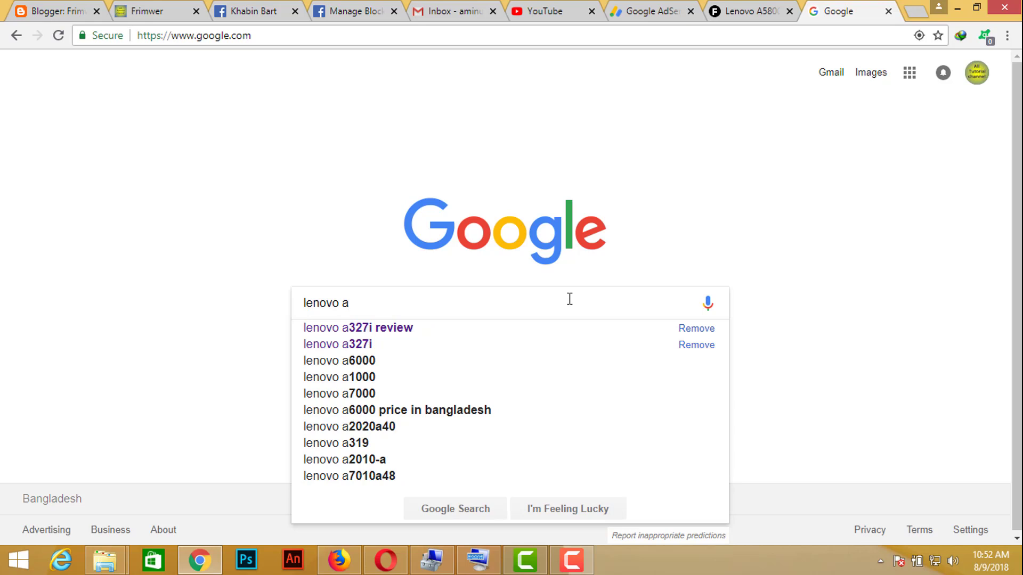
{"action": "type", "text": "32"}
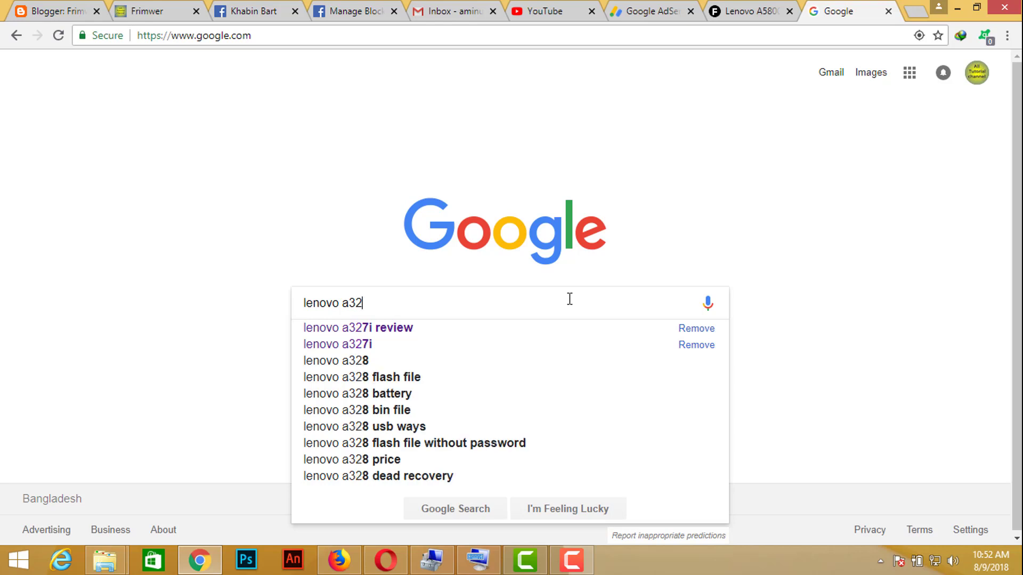
{"action": "type", "text": "8"}
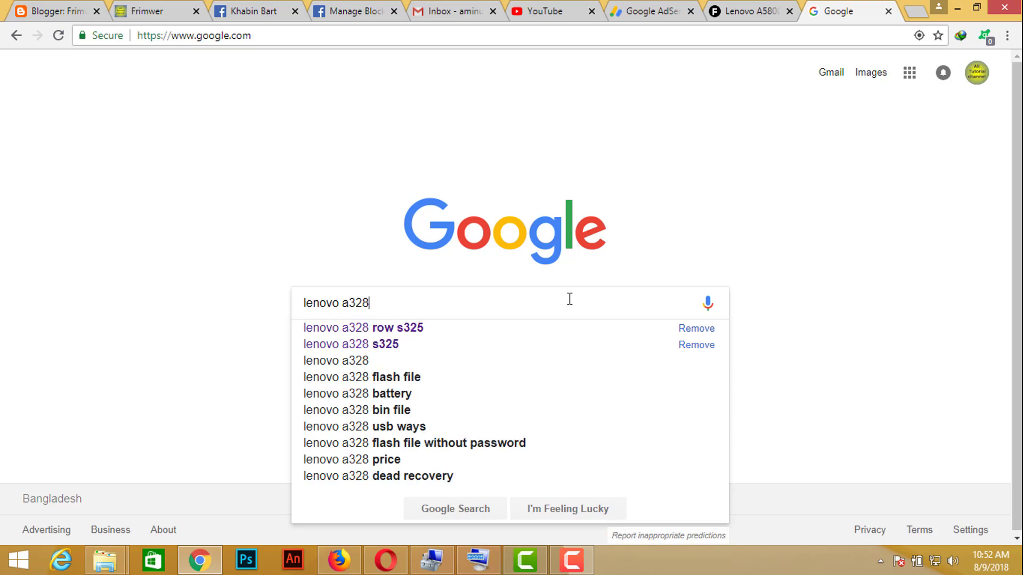
{"action": "key", "text": "Down"}
{"action": "key", "text": "Down"}
{"action": "key", "text": "Down"}
{"action": "key", "text": "Down"}
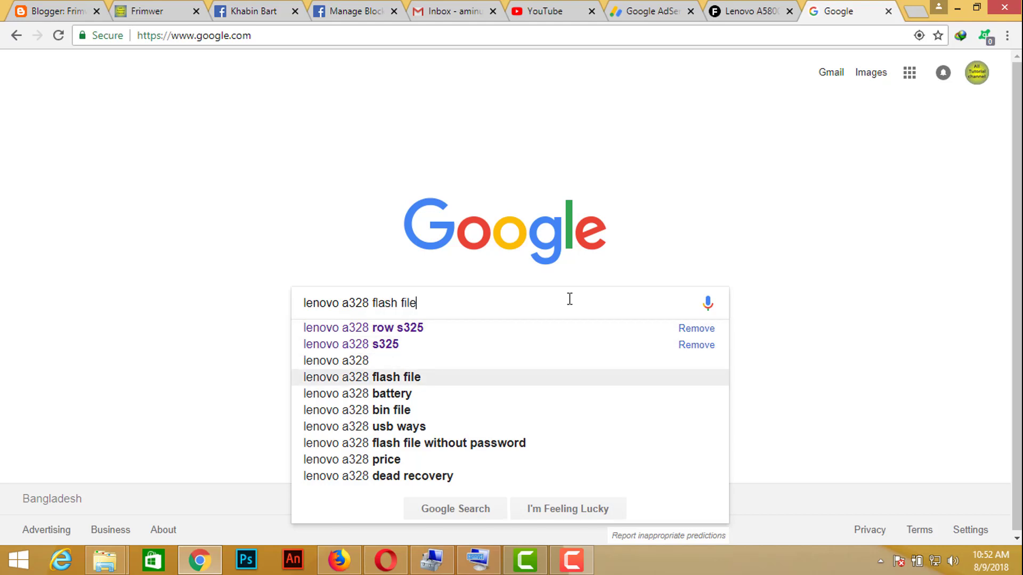
{"action": "key", "text": "Return"}
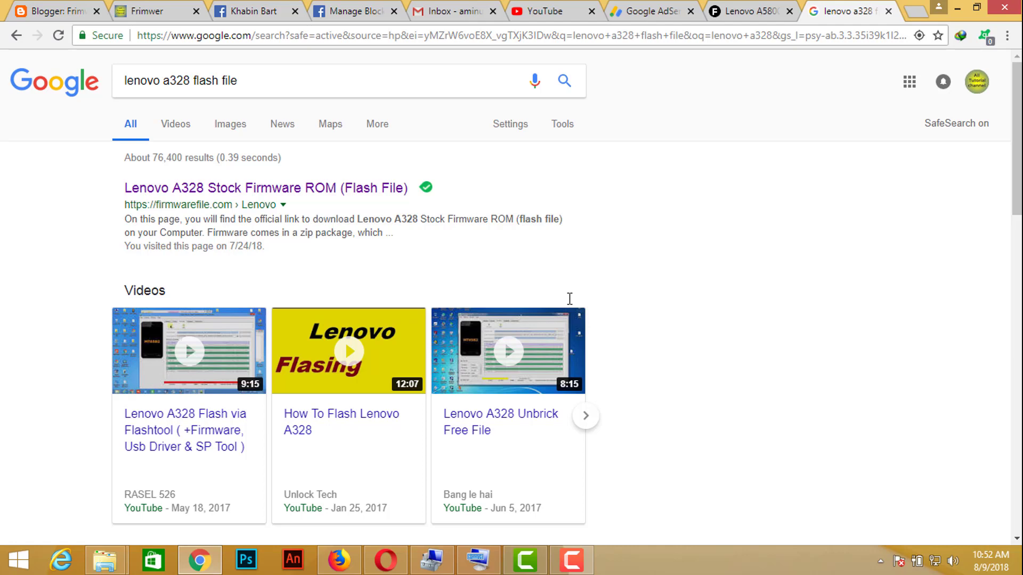
Open the firmwarefile.com result for Lenovo A328 Stock Firmware ROM in a new tab and close the advertisement tab that pops up
{"action": "right_click", "coordinate": [379, 198]}
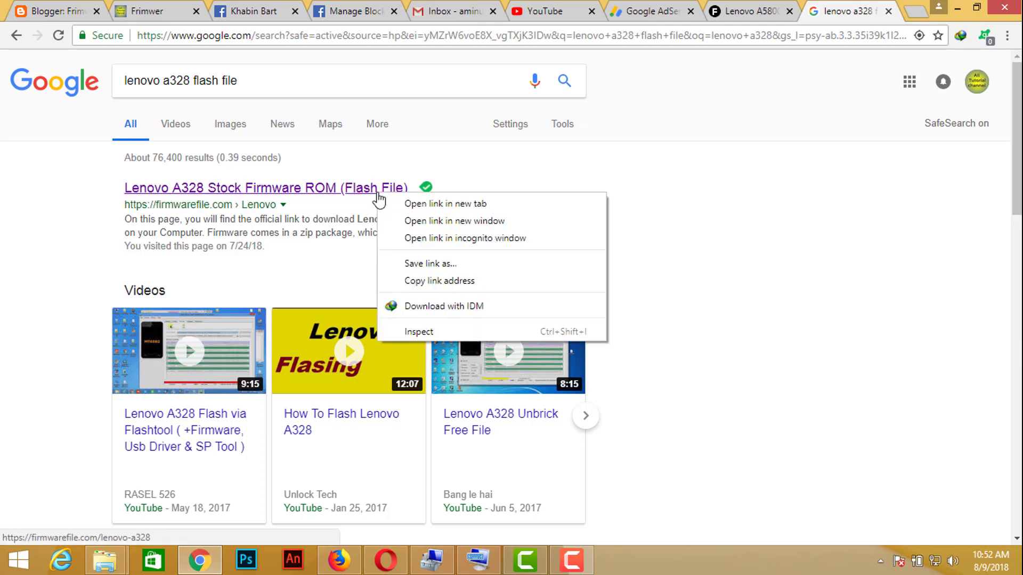
{"action": "left_click", "coordinate": [390, 203]}
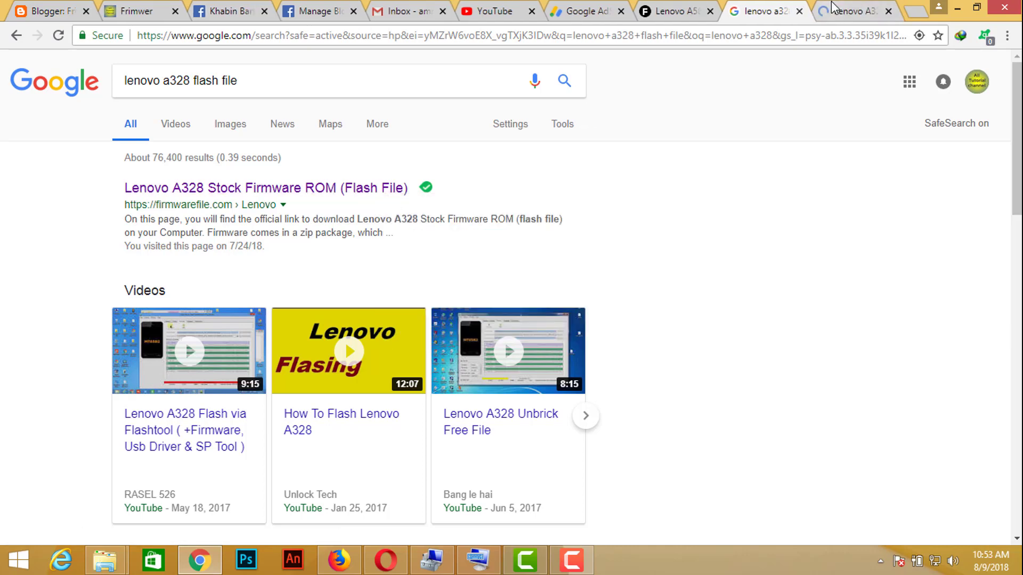
{"action": "left_click", "coordinate": [832, 6]}
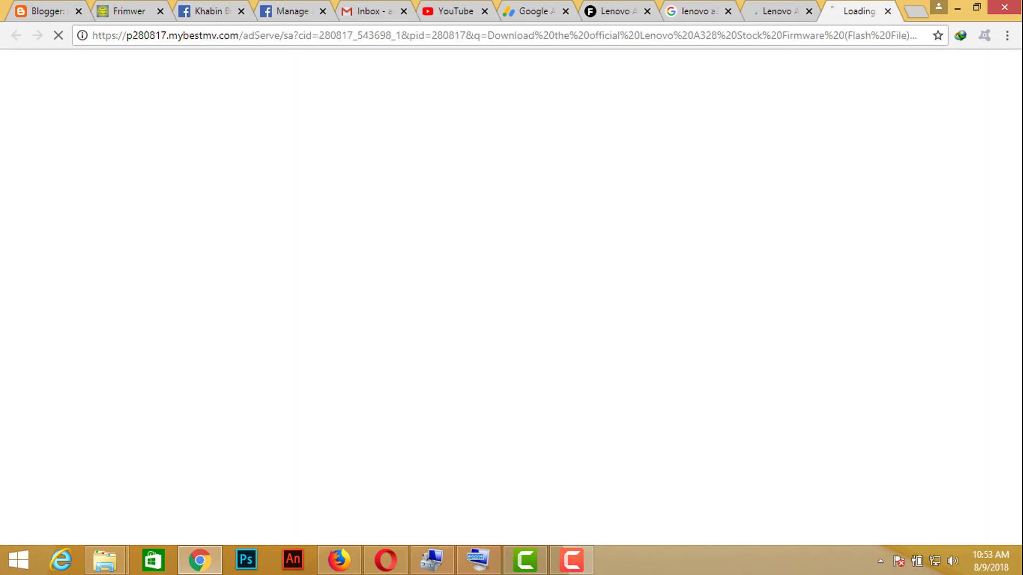
{"action": "left_click", "coordinate": [888, 11]}
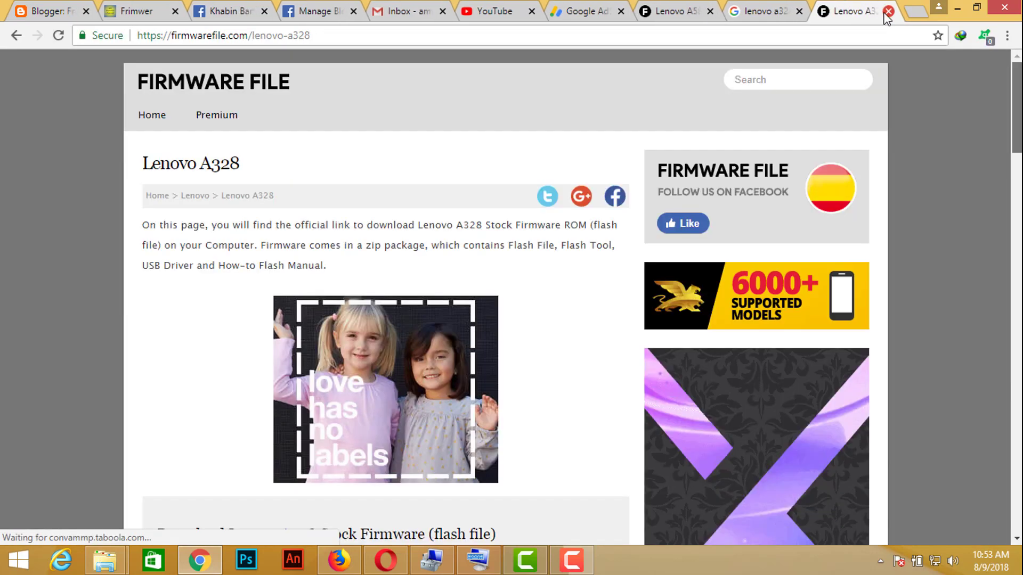
Look through the Lenovo A328 firmware list, view the Lenovo_A328_S326_MT6582_20150129.zip download page, close that page and minimize the browser
{"action": "scroll", "coordinate": [952, 146], "scroll_direction": "down", "scroll_amount": 6}
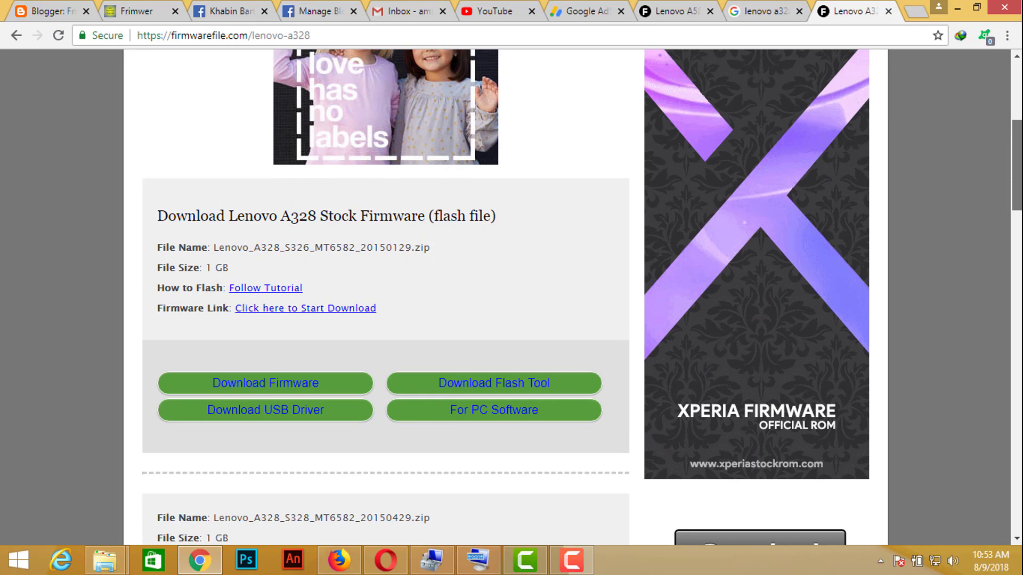
{"action": "scroll", "coordinate": [582, 298], "scroll_direction": "up", "scroll_amount": 2}
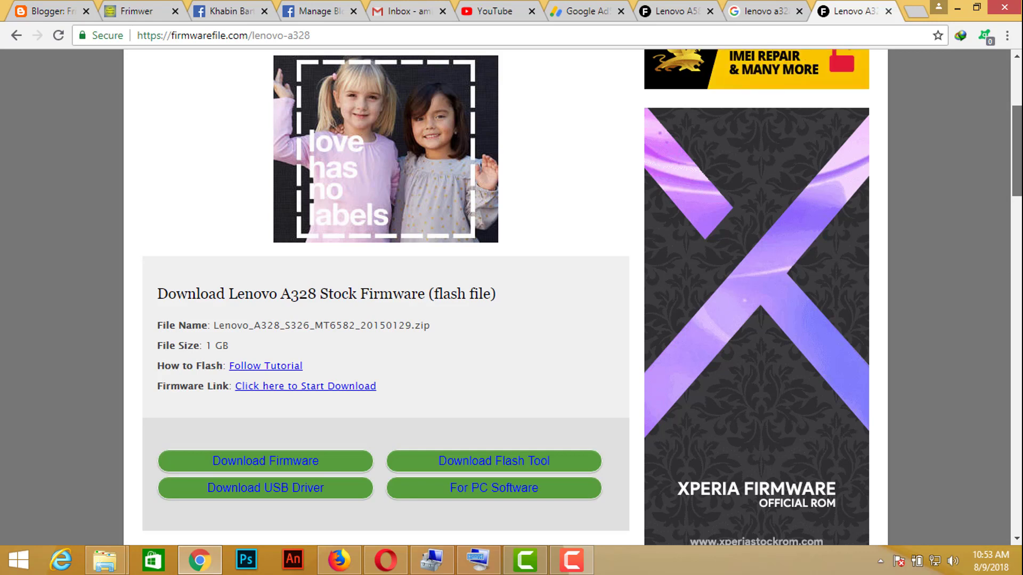
{"action": "scroll", "coordinate": [746, 155], "scroll_direction": "up", "scroll_amount": 3}
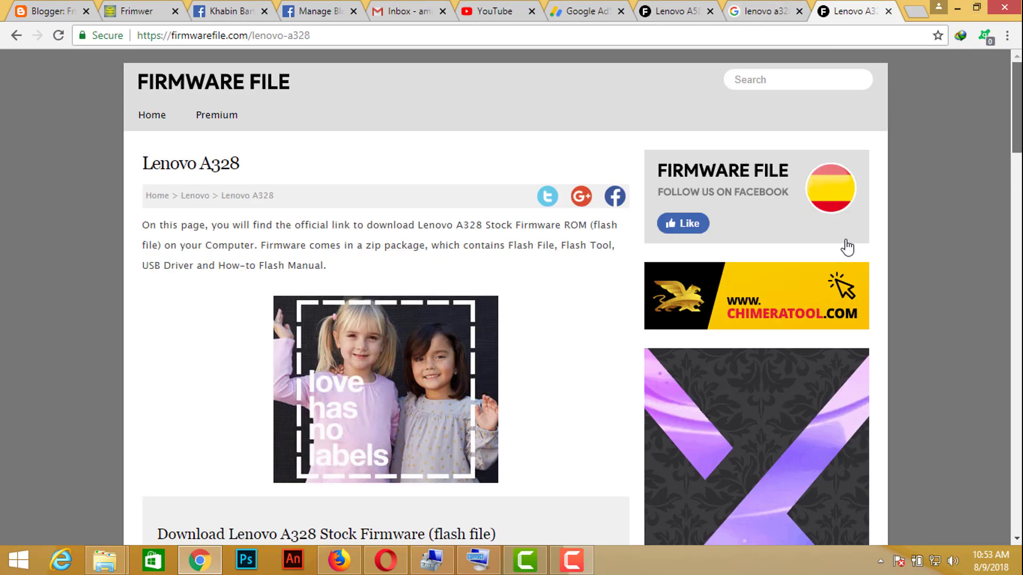
{"action": "scroll", "coordinate": [746, 154], "scroll_direction": "down", "scroll_amount": 6}
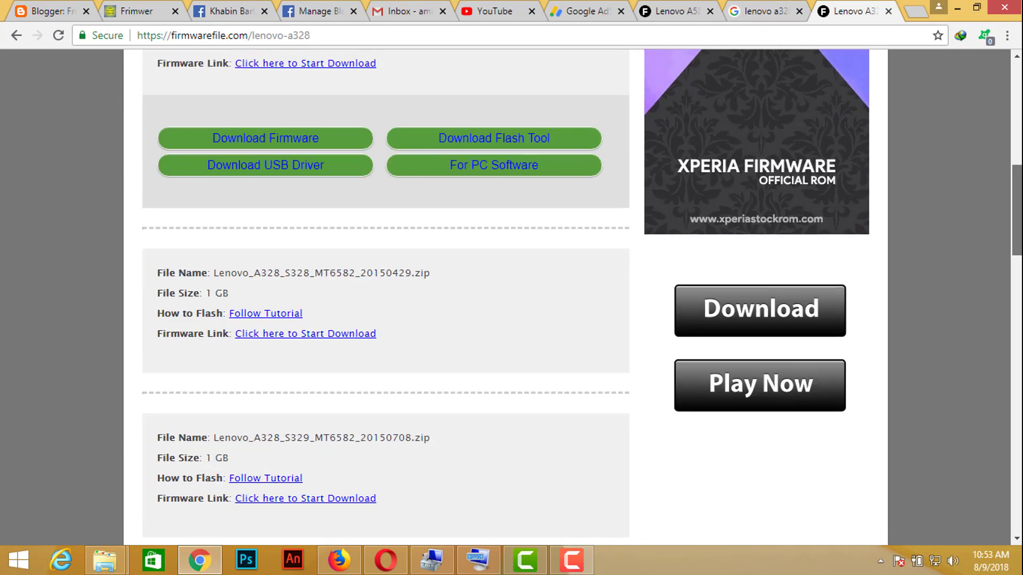
{"action": "scroll", "coordinate": [583, 297], "scroll_direction": "up", "scroll_amount": 4}
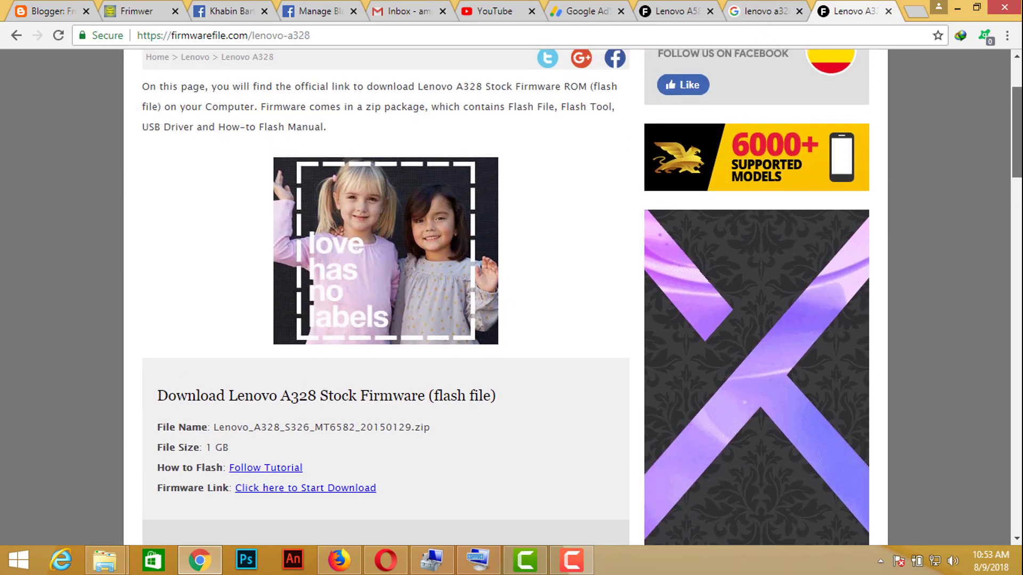
{"action": "scroll", "coordinate": [582, 297], "scroll_direction": "down", "scroll_amount": 5}
{"action": "scroll", "coordinate": [582, 297], "scroll_direction": "up", "scroll_amount": 1}
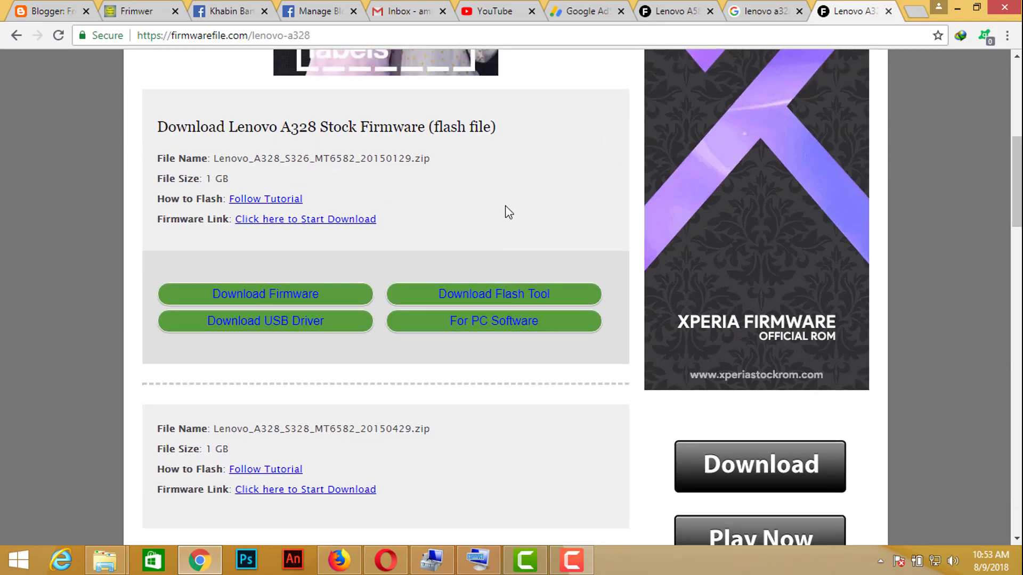
{"action": "left_click", "coordinate": [331, 221]}
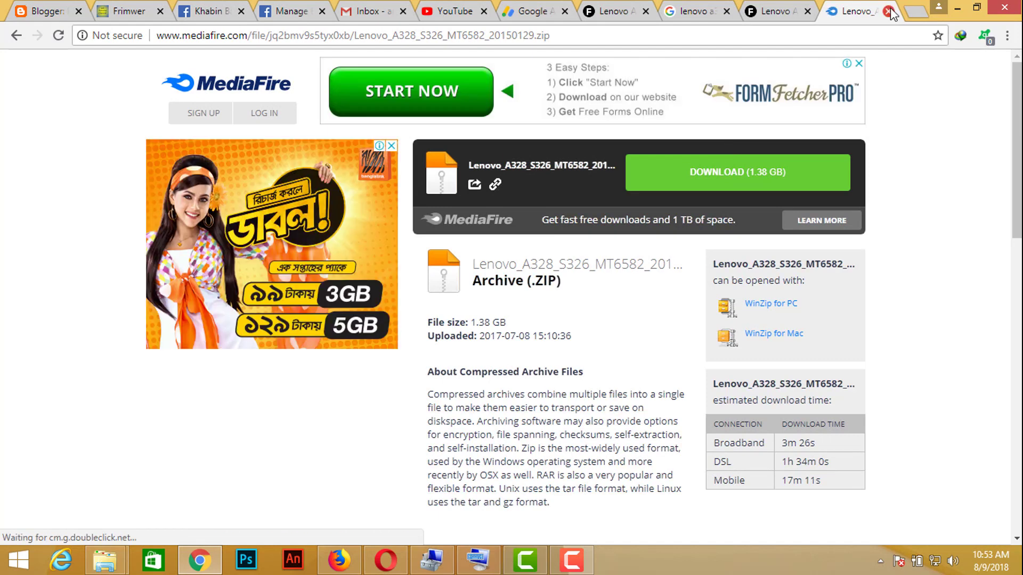
{"action": "left_click", "coordinate": [889, 11]}
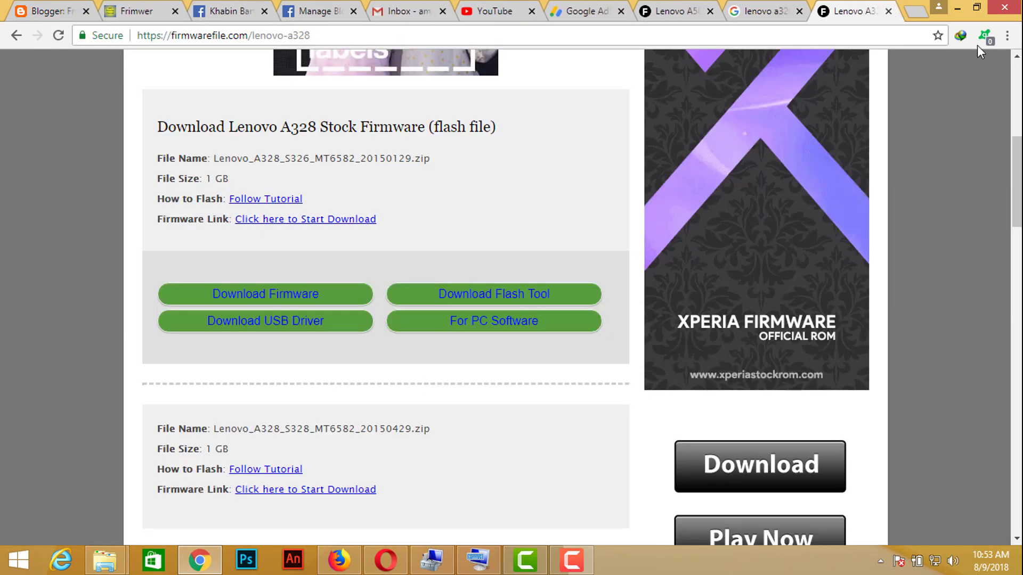
{"action": "left_click", "coordinate": [957, 9]}
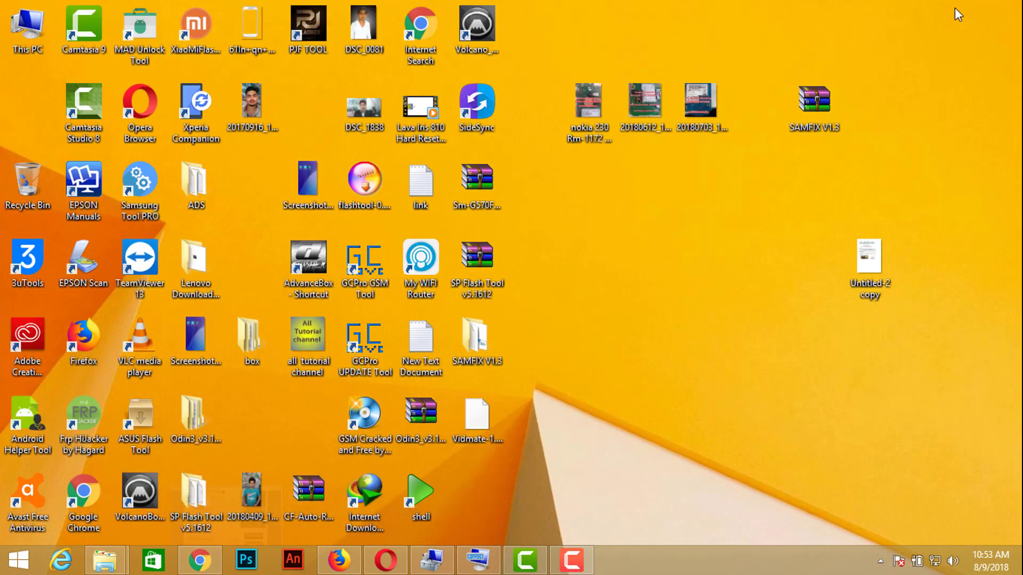
In File Explorer, open the innermost A328_ROW_S328_150429 firmware folder inside the extracted Lenovo A328 folder under Downloads, Compressed
{"action": "double_click", "coordinate": [29, 27]}
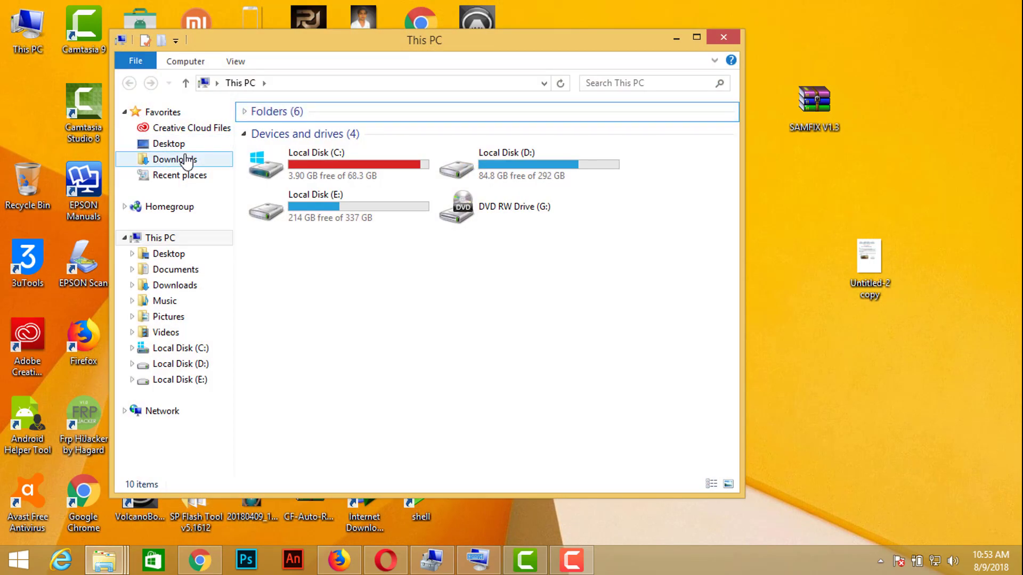
{"action": "left_click", "coordinate": [186, 160]}
{"action": "double_click", "coordinate": [296, 131]}
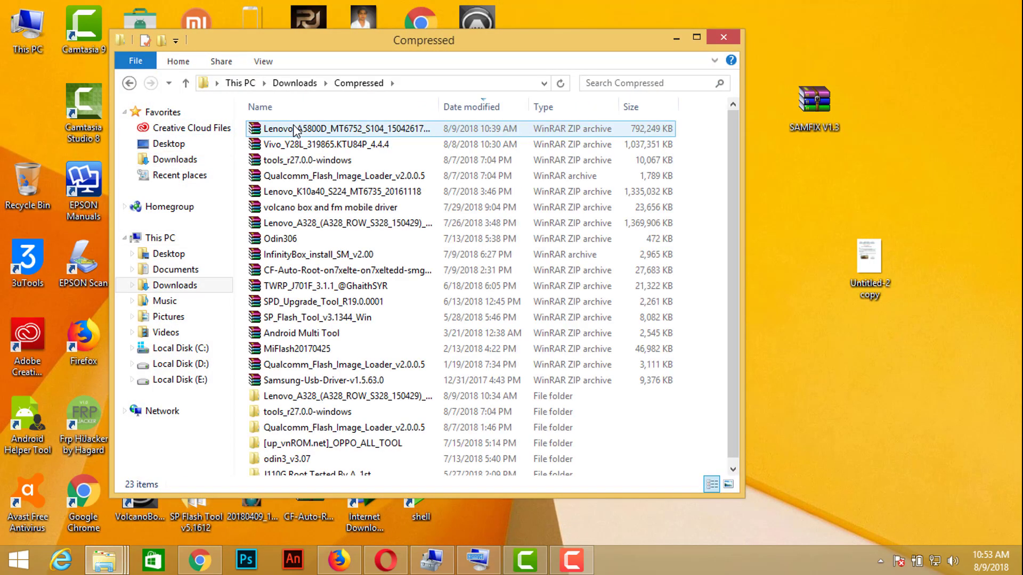
{"action": "double_click", "coordinate": [304, 398]}
{"action": "left_click", "coordinate": [357, 133]}
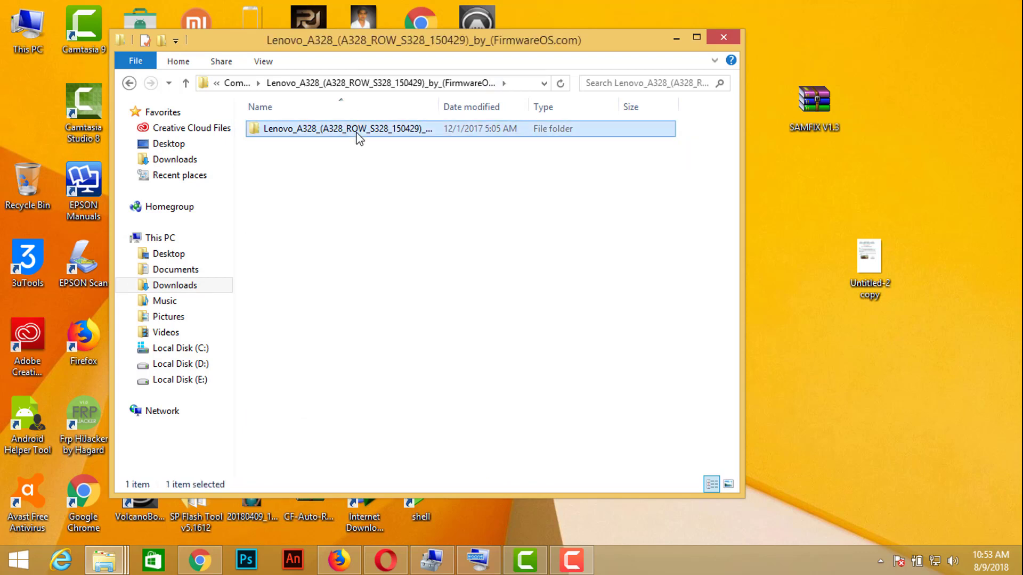
{"action": "double_click", "coordinate": [357, 131]}
{"action": "double_click", "coordinate": [357, 130]}
{"action": "double_click", "coordinate": [357, 131]}
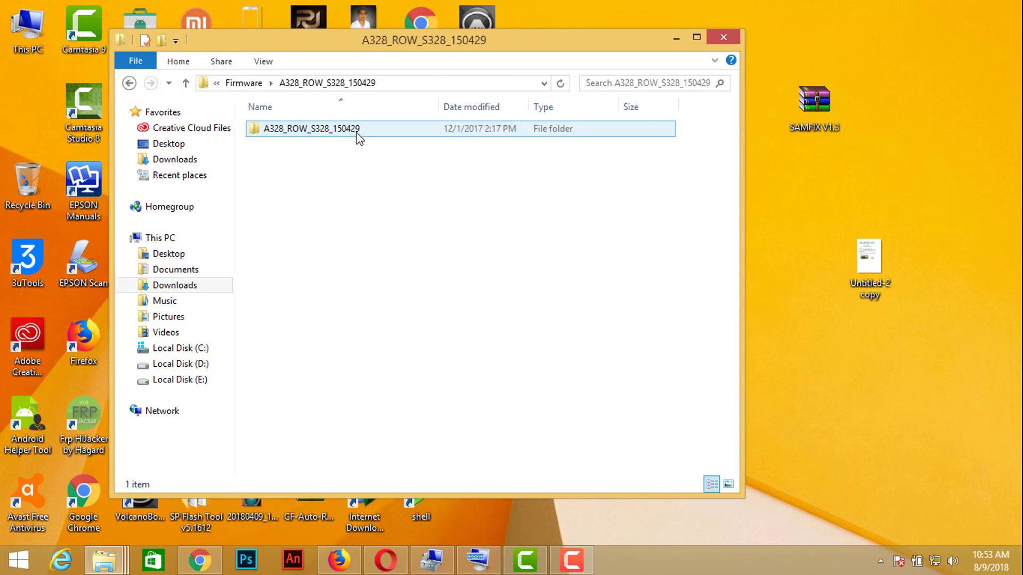
{"action": "double_click", "coordinate": [356, 133]}
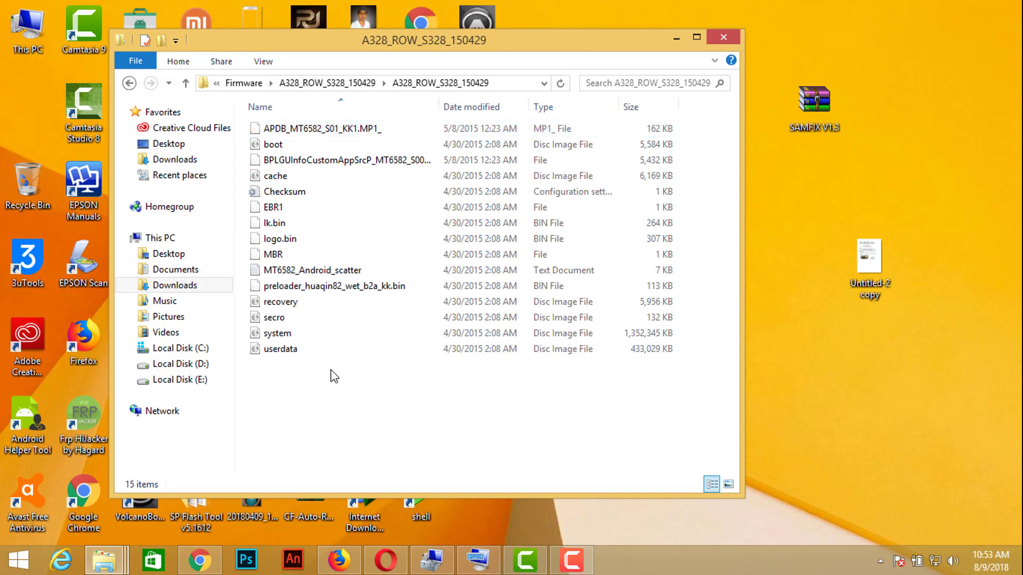
Move the firmware folder window aside to uncover the SP Flash Tool v5.1612 folder on the desktop
{"action": "left_click_drag", "start_coordinate": [330, 369], "coordinate": [307, 128]}
{"action": "left_click", "coordinate": [366, 448]}
{"action": "left_click_drag", "start_coordinate": [345, 47], "coordinate": [455, 23]}
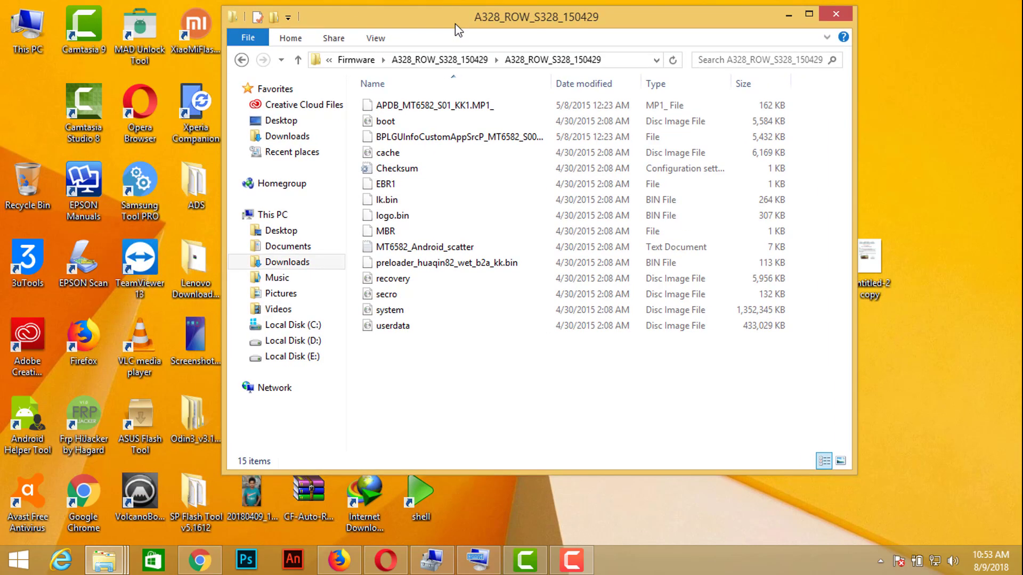
{"action": "left_click_drag", "start_coordinate": [455, 23], "coordinate": [550, 41]}
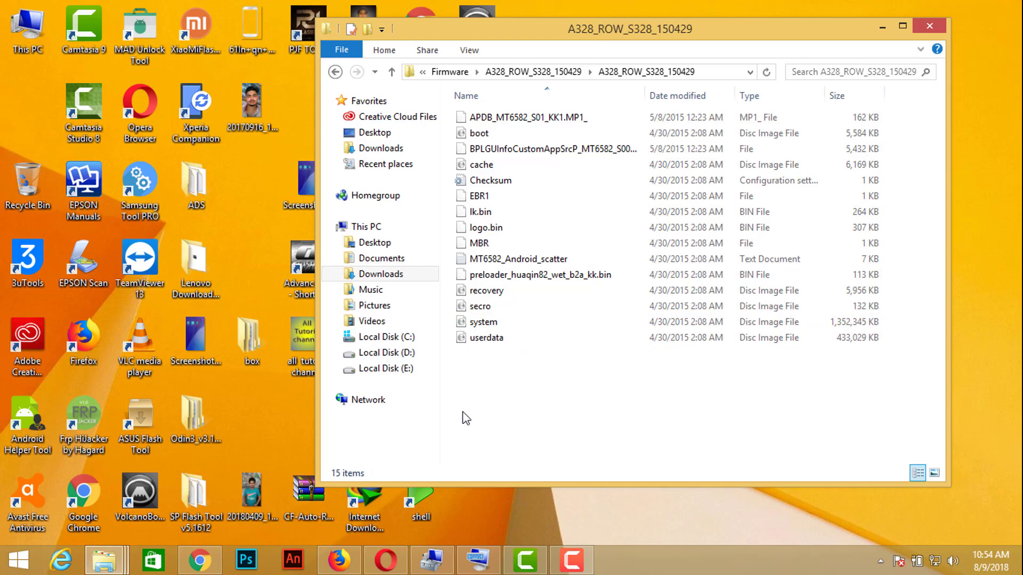
Launch flash_tool from the desktop's SP Flash Tool v5.1612 folder, dismiss the scatter file warning and close the tool's folder window
{"action": "double_click", "coordinate": [197, 506]}
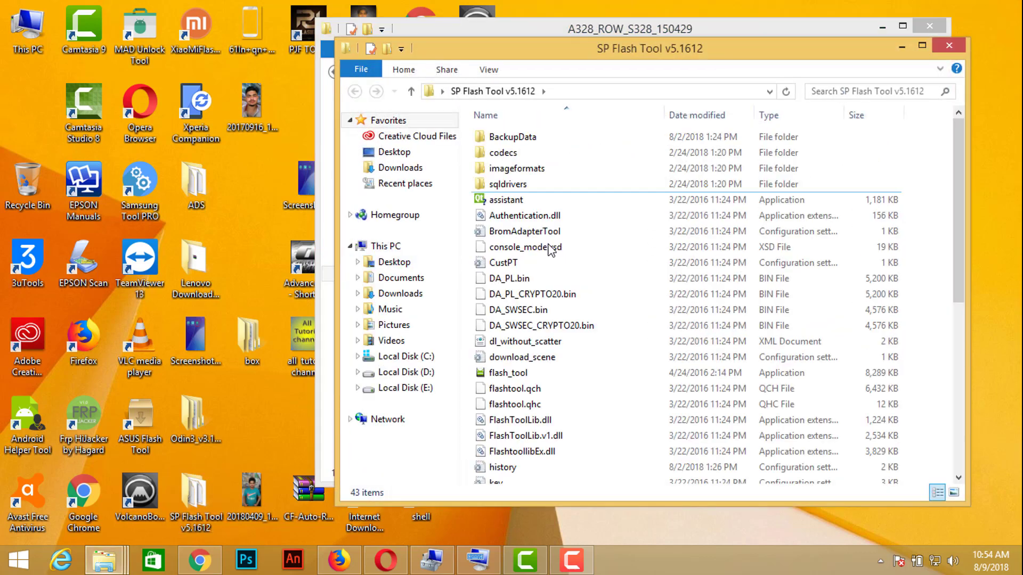
{"action": "double_click", "coordinate": [504, 374]}
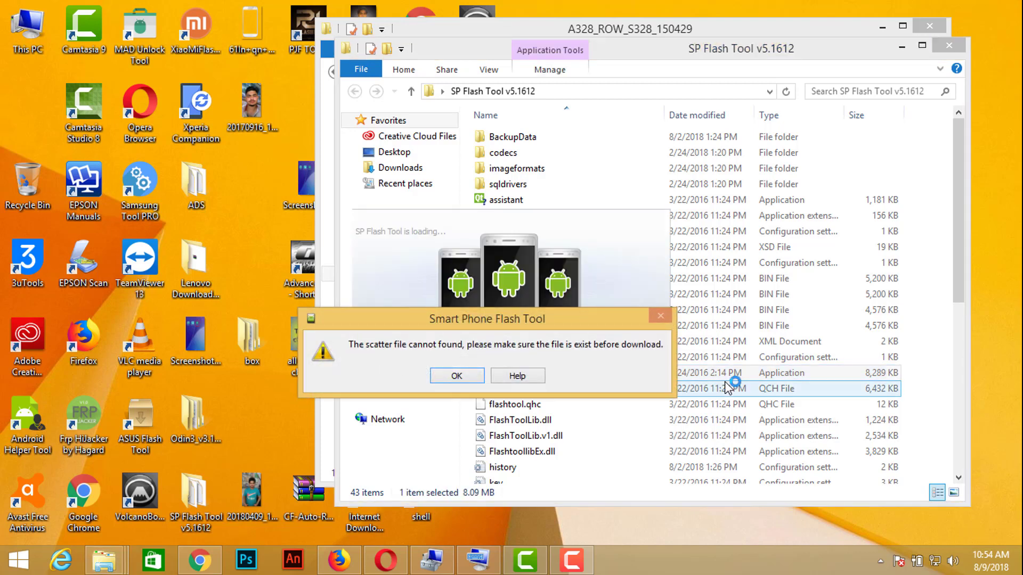
{"action": "left_click", "coordinate": [456, 376]}
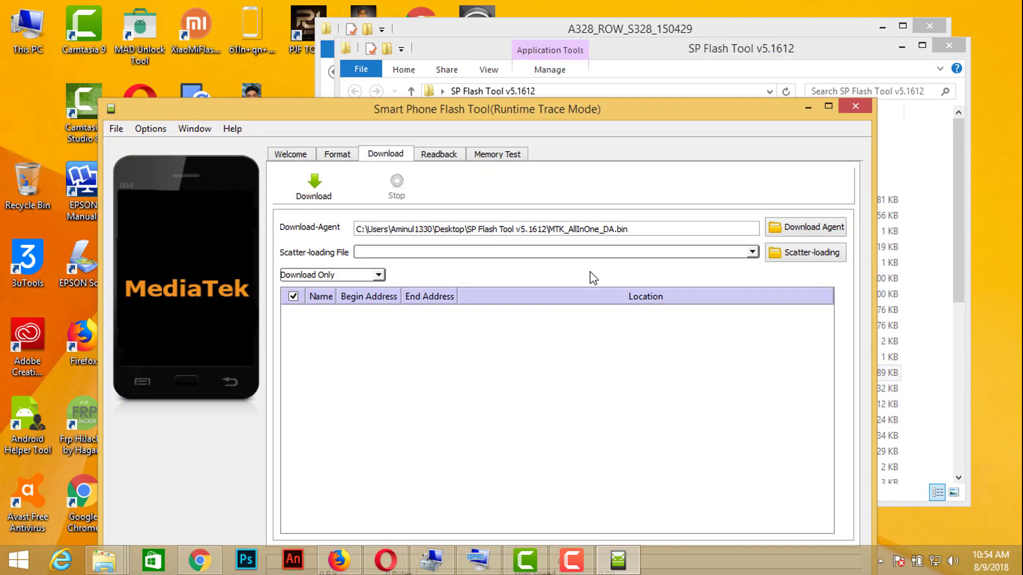
{"action": "left_click", "coordinate": [944, 50]}
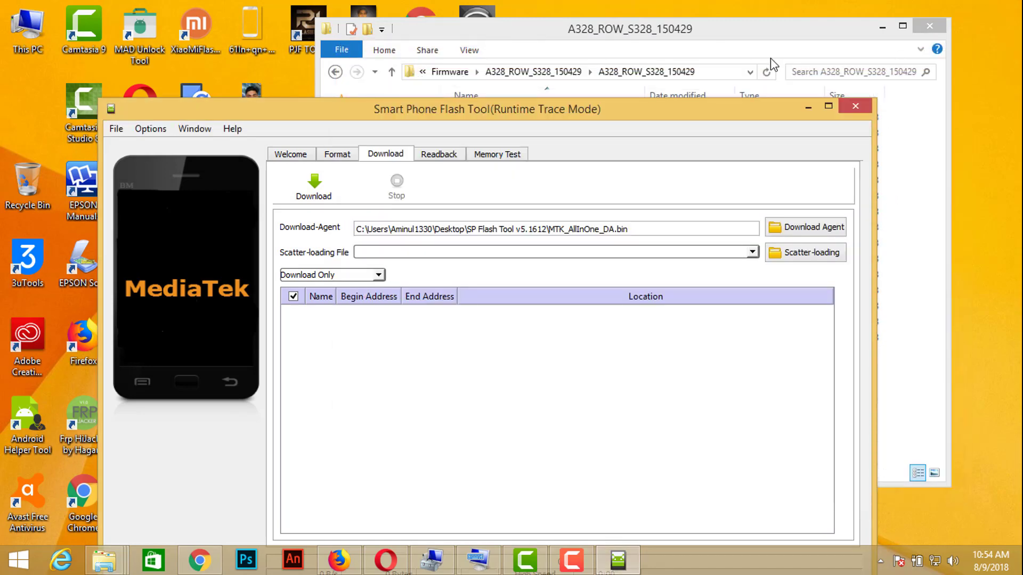
Copy the full path of the A328_ROW_S328_150429 firmware folder to the clipboard
{"action": "left_click", "coordinate": [776, 32]}
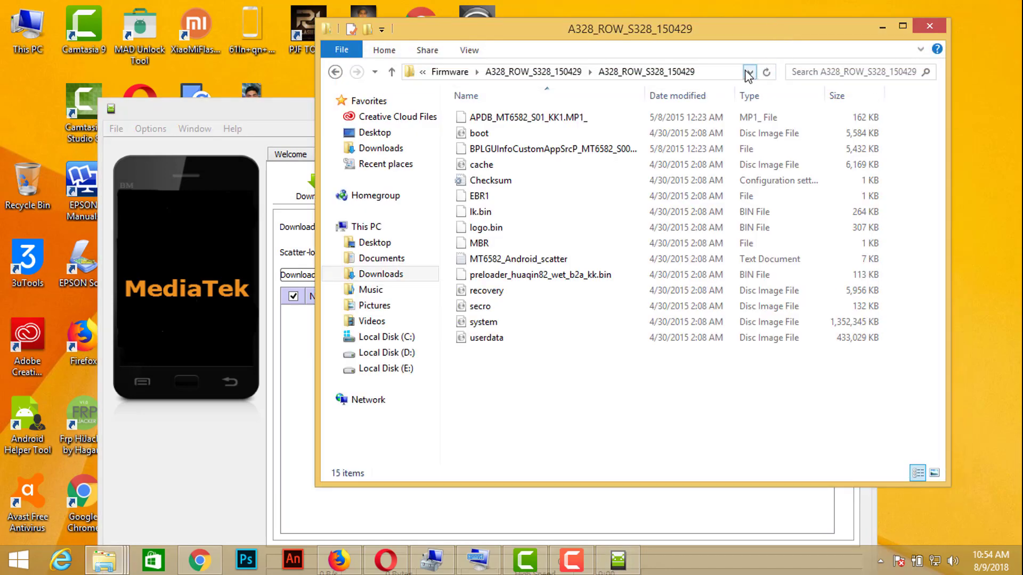
{"action": "left_click", "coordinate": [747, 73]}
{"action": "right_click", "coordinate": [727, 76]}
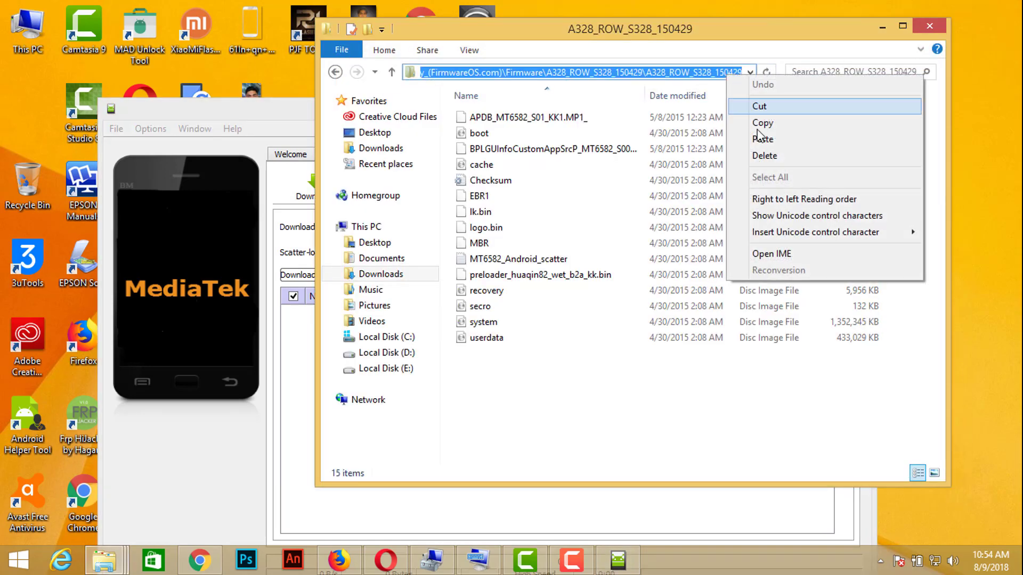
{"action": "left_click", "coordinate": [764, 124]}
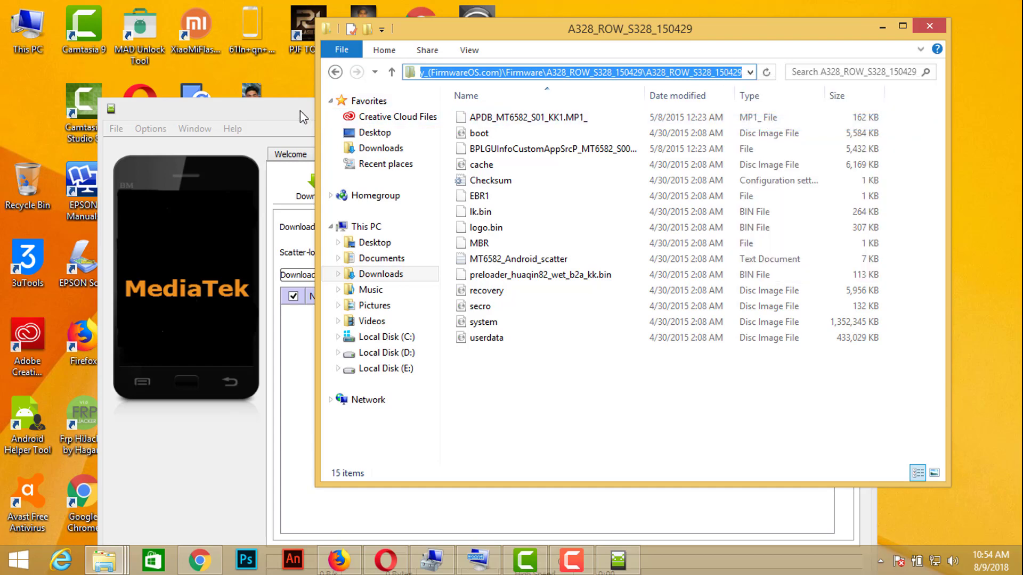
Bring the flash tool window forward and load MT6582_Android_scatter from the copied A328_ROW_S328_150429 folder path as the scatter-loading file
{"action": "left_click_drag", "start_coordinate": [300, 110], "coordinate": [225, 32]}
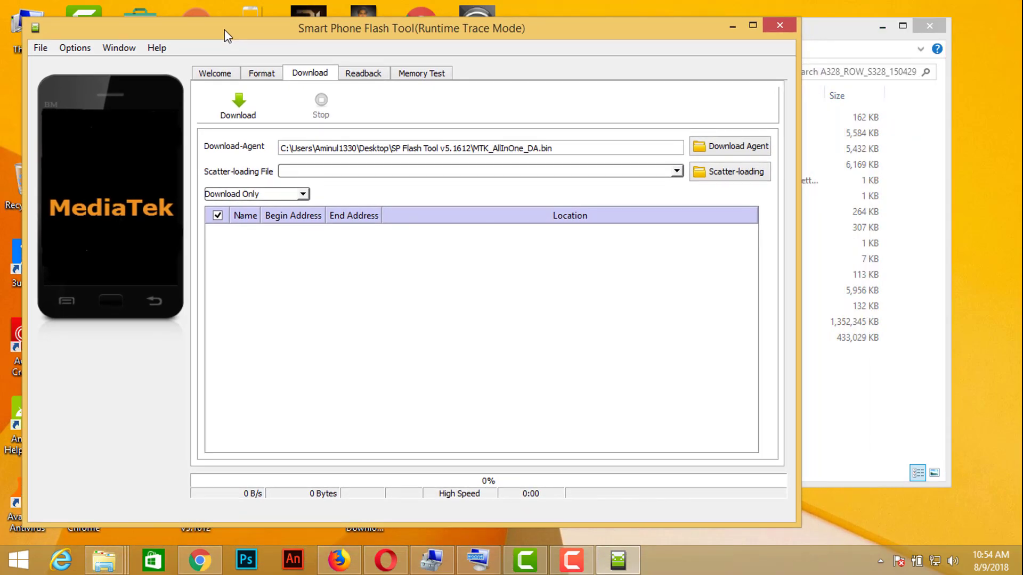
{"action": "left_click", "coordinate": [709, 171]}
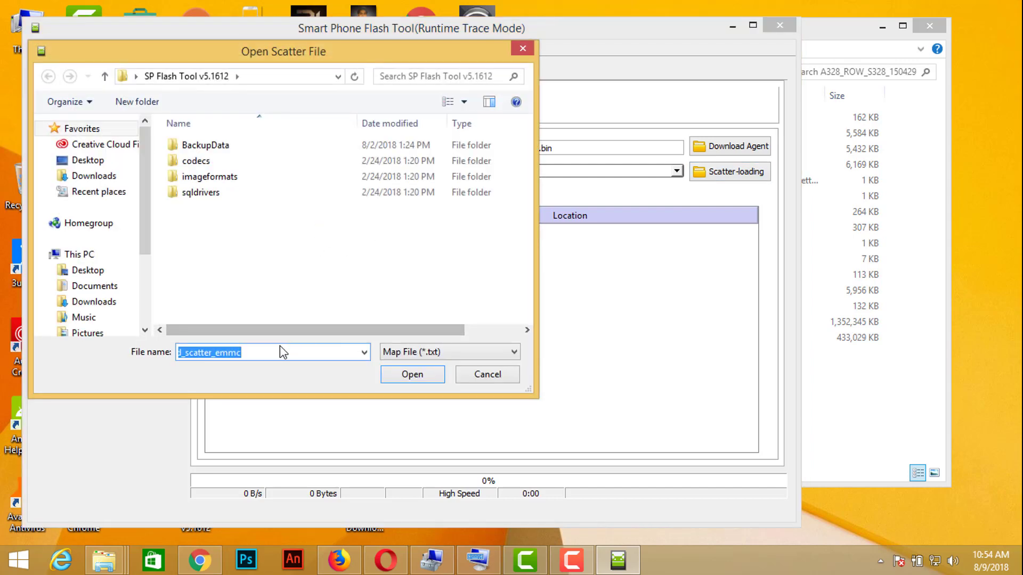
{"action": "right_click", "coordinate": [279, 349]}
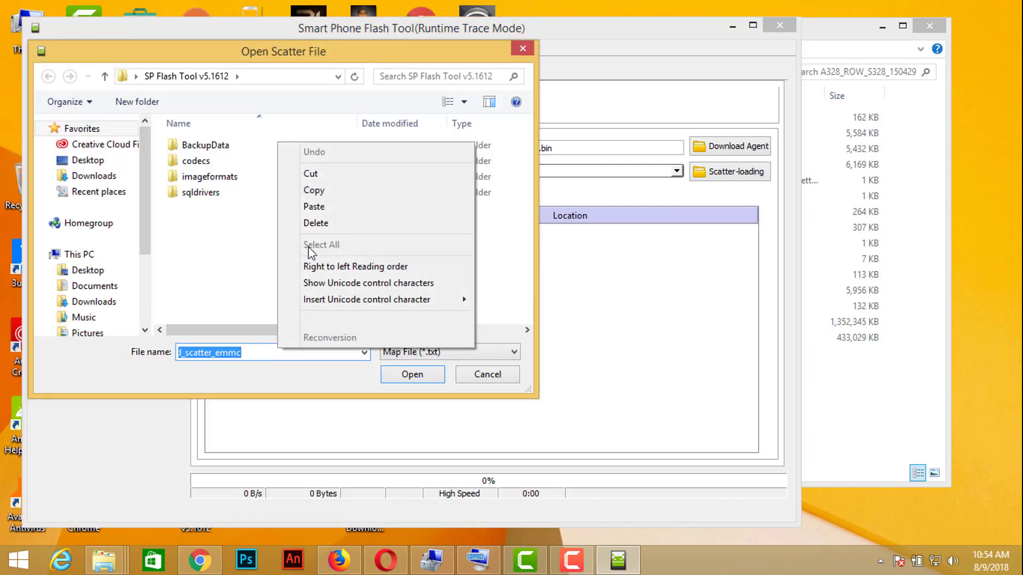
{"action": "left_click", "coordinate": [317, 210]}
{"action": "left_click", "coordinate": [419, 371]}
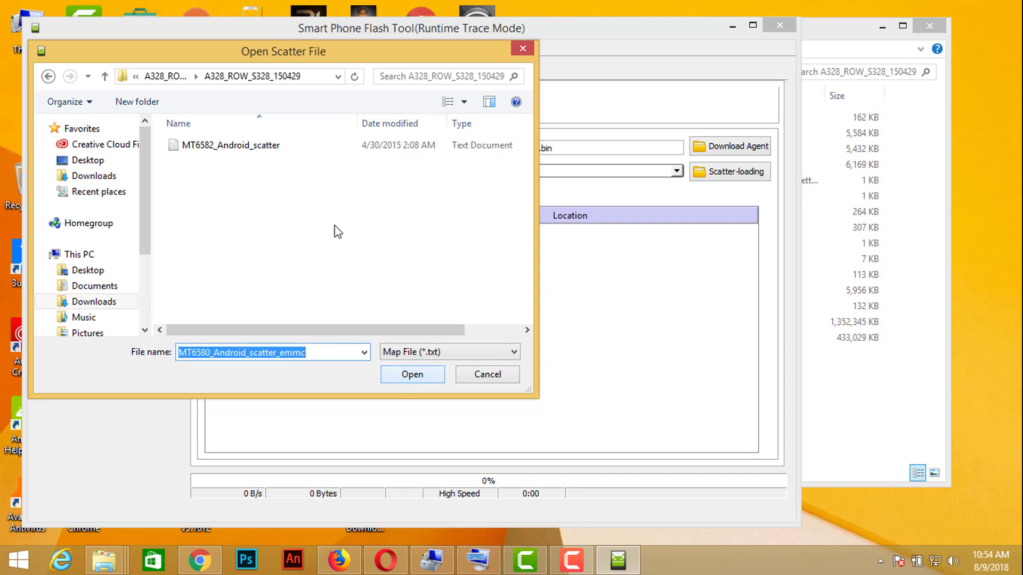
{"action": "double_click", "coordinate": [312, 148]}
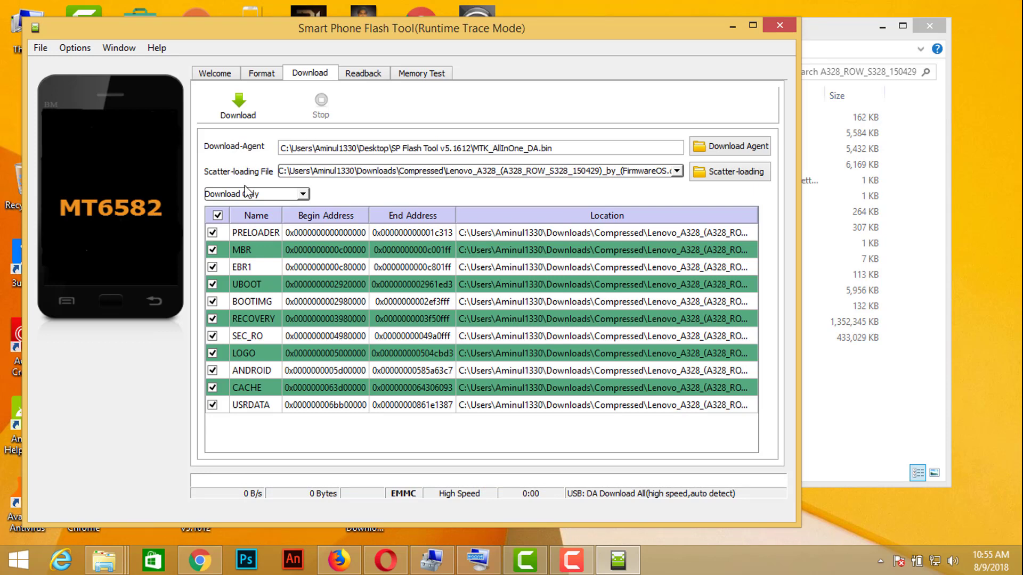
Try to flash all the listed partitions to the phone in Download Only mode, and dismiss the message dialog
{"action": "left_click", "coordinate": [247, 119]}
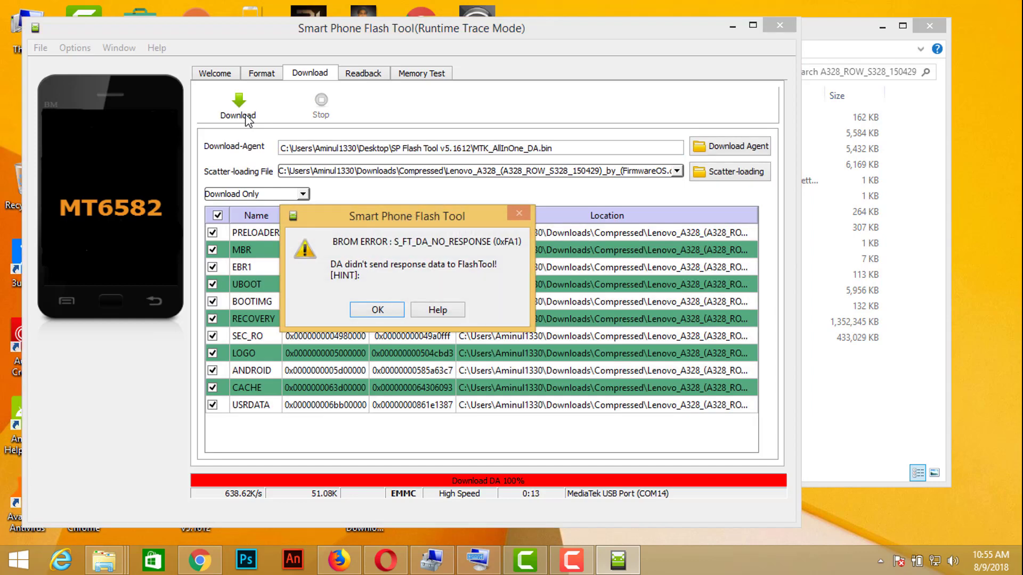
{"action": "left_click", "coordinate": [378, 310]}
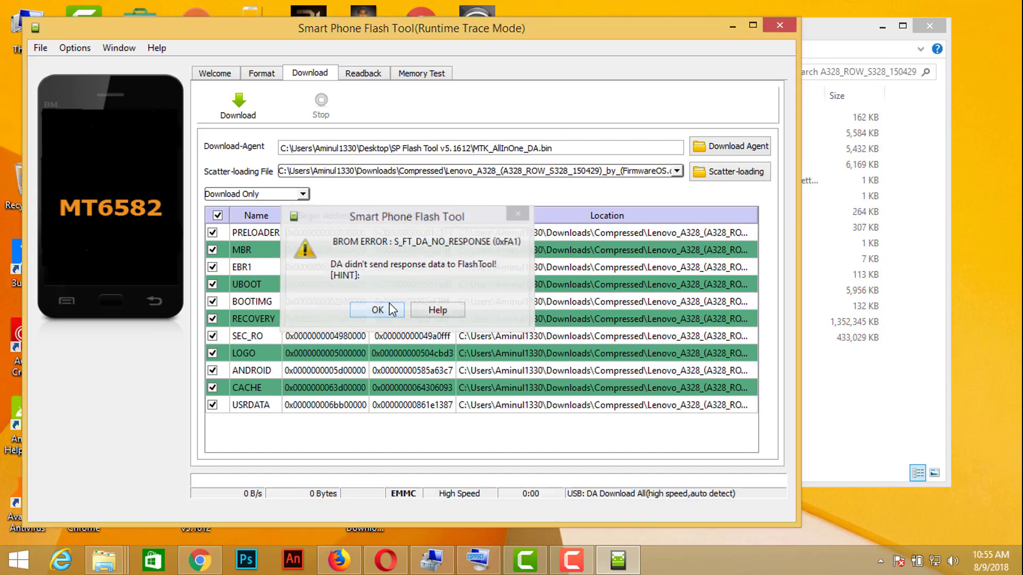
Switch the flashing mode to Firmware Upgrade and start the download of all the listed partitions
{"action": "left_click", "coordinate": [276, 196]}
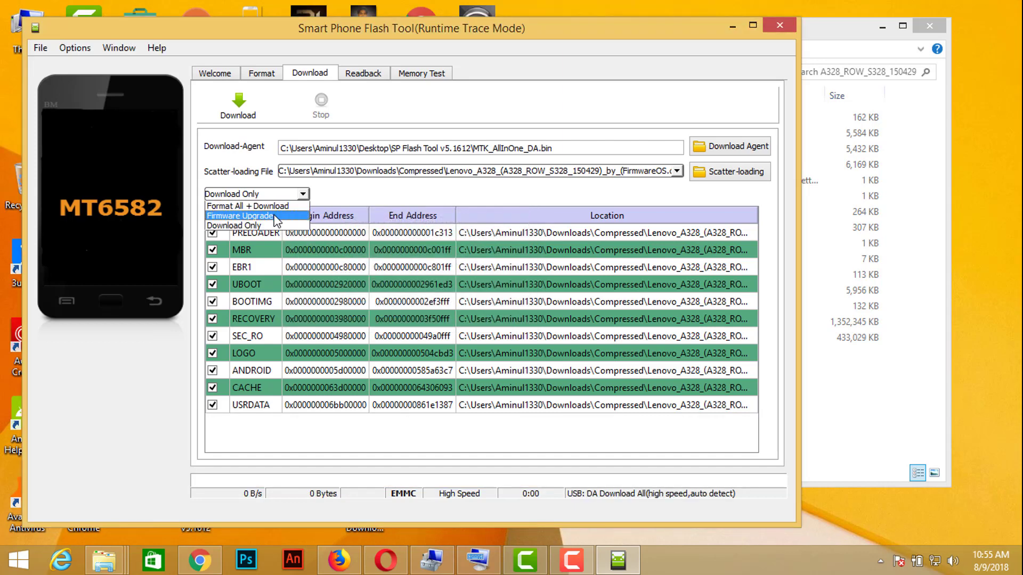
{"action": "left_click", "coordinate": [273, 216]}
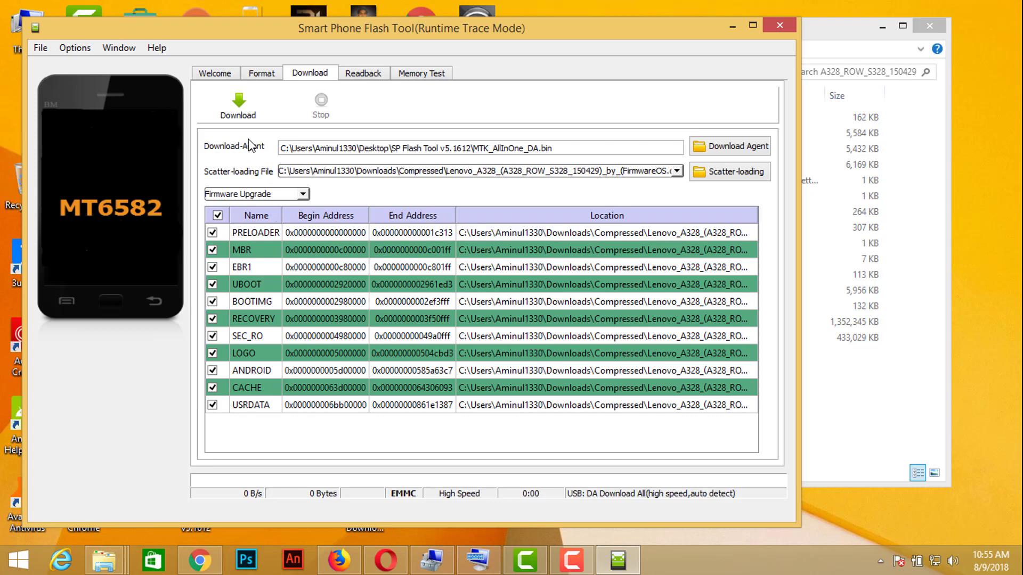
{"action": "left_click", "coordinate": [247, 117]}
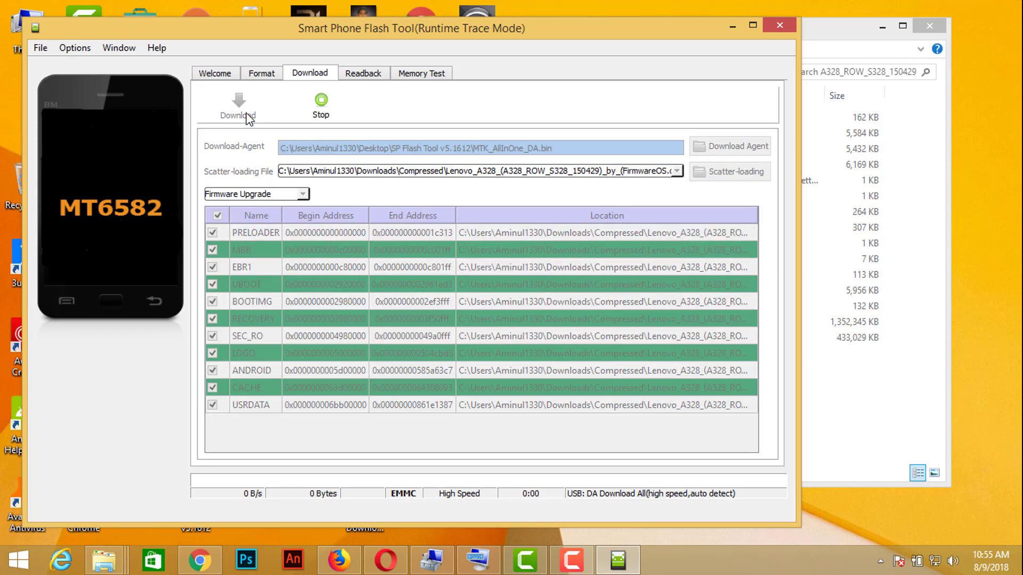